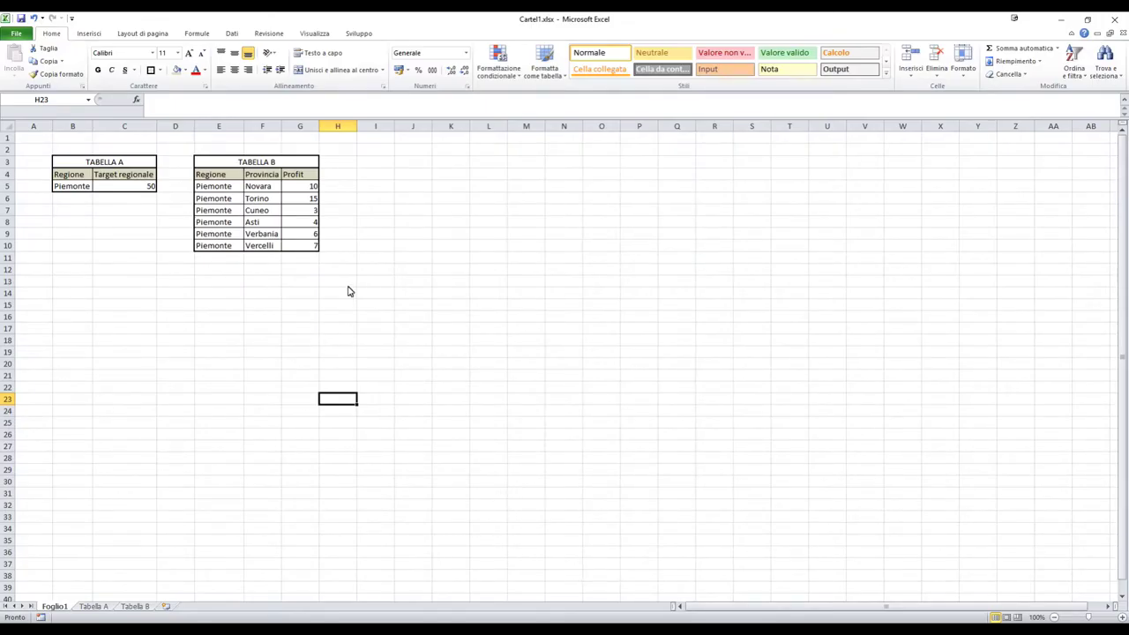
- Examine the Piemonte target row in Tabella A and the province and profit columns in Tabella B
click(64, 189)
drag(63, 190, 109, 192)
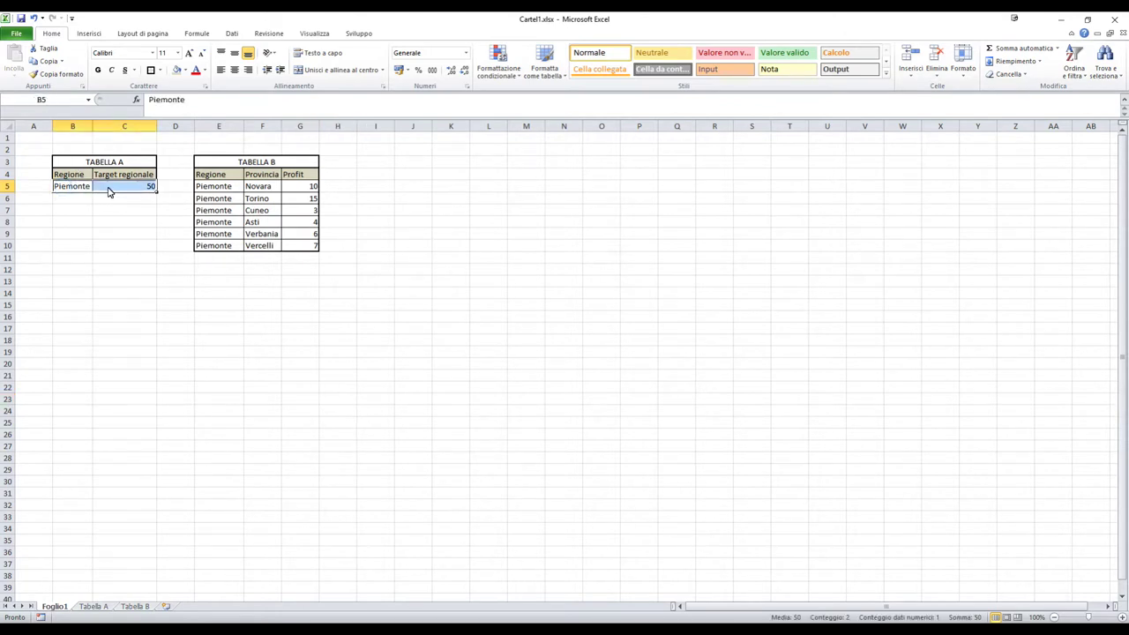
click(109, 192)
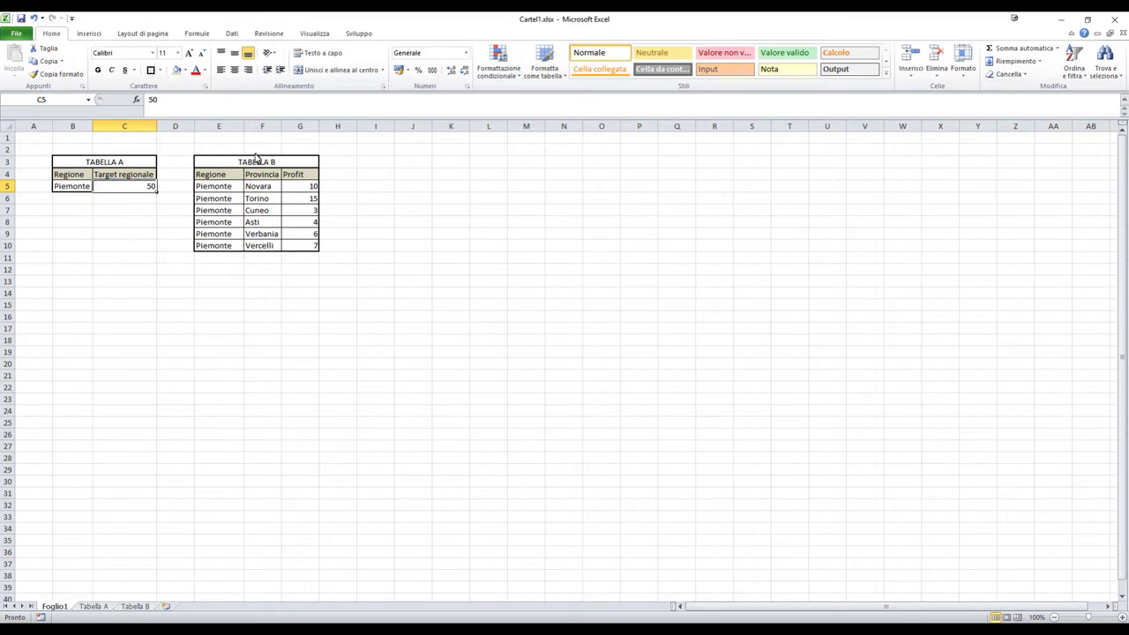
drag(259, 187, 252, 247)
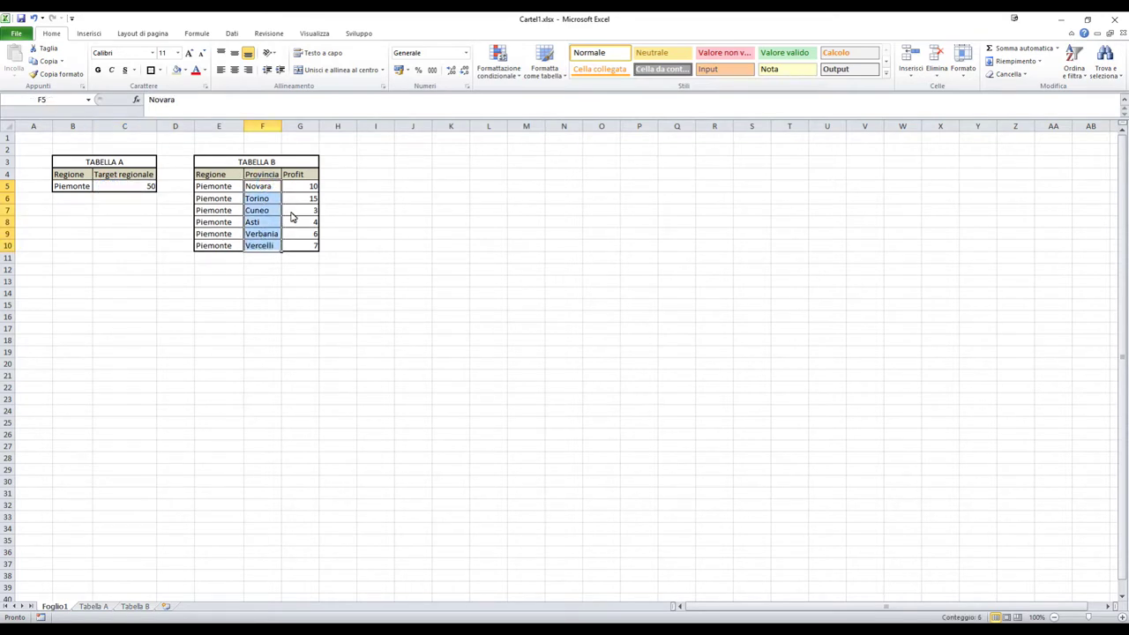
click(309, 188)
key(ctrl+shift+Down)
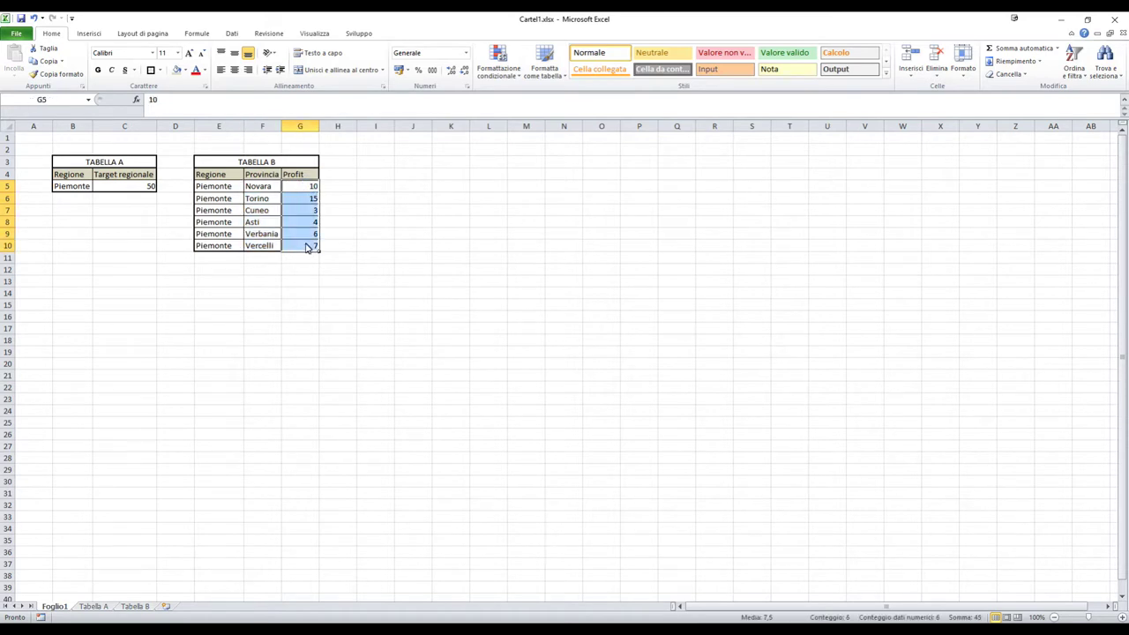
click(307, 248)
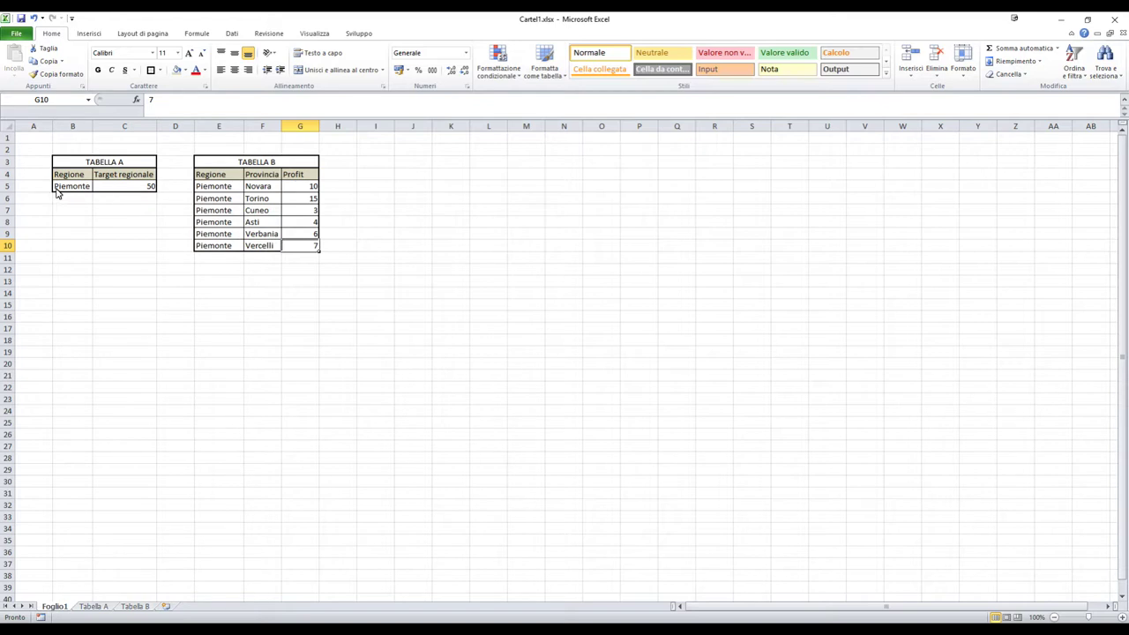
- Fill Tabella A's Piemonte region and target of 50 down through row 10, matching the rows of Tabella B
drag(72, 187, 151, 253)
click(152, 333)
drag(133, 187, 158, 250)
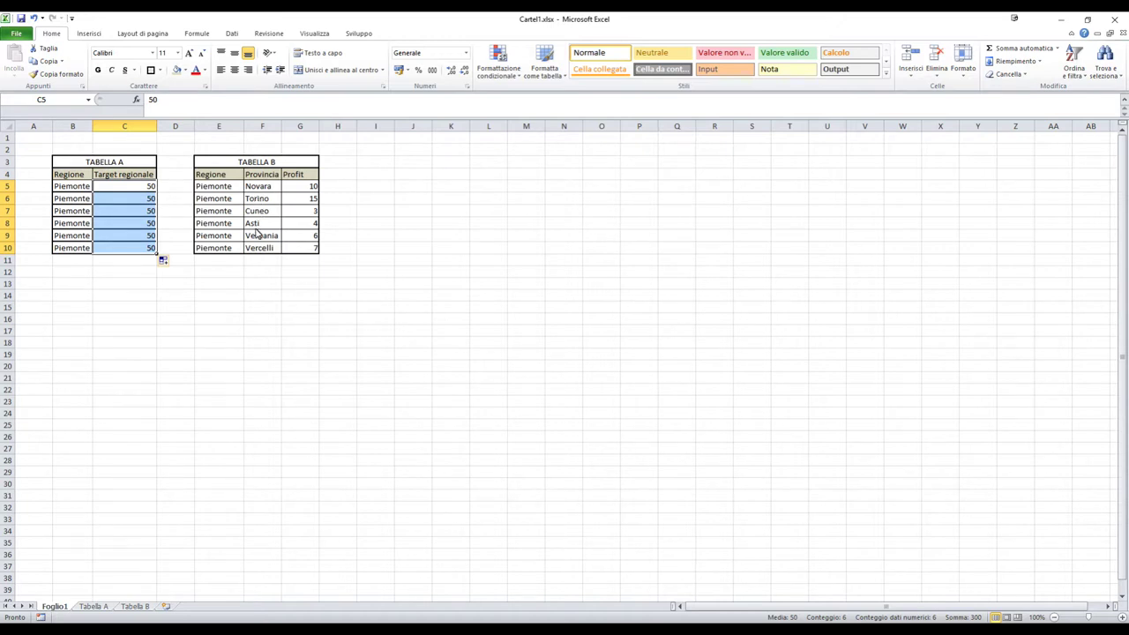
- Total the Target regionale column in cell C12 with =SOMMA(C5:C11)
click(141, 271)
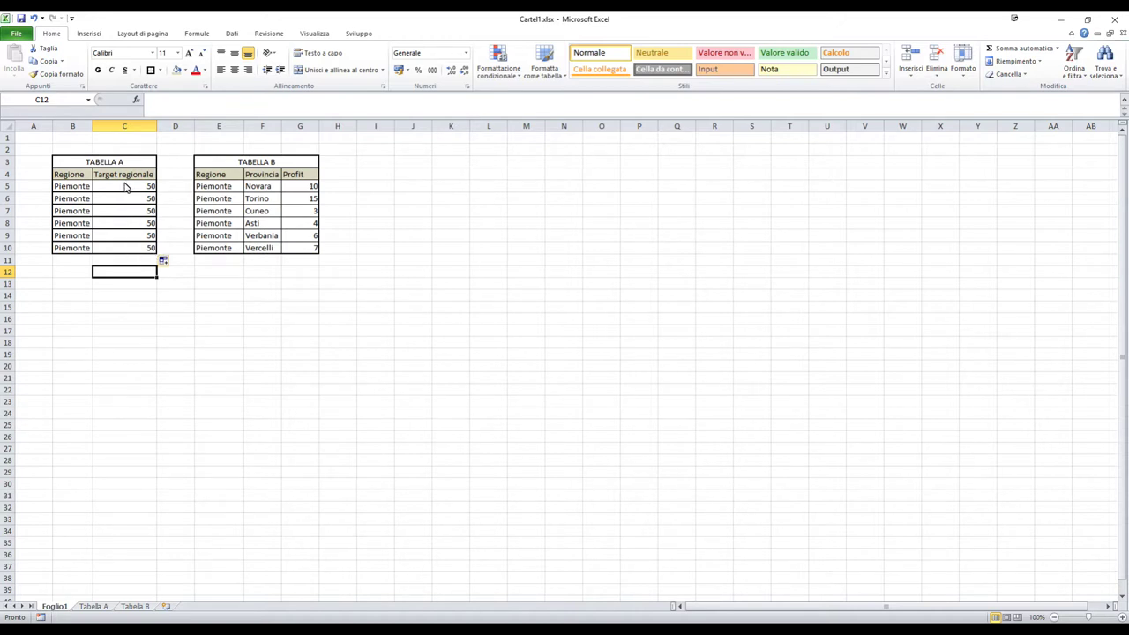
click(999, 48)
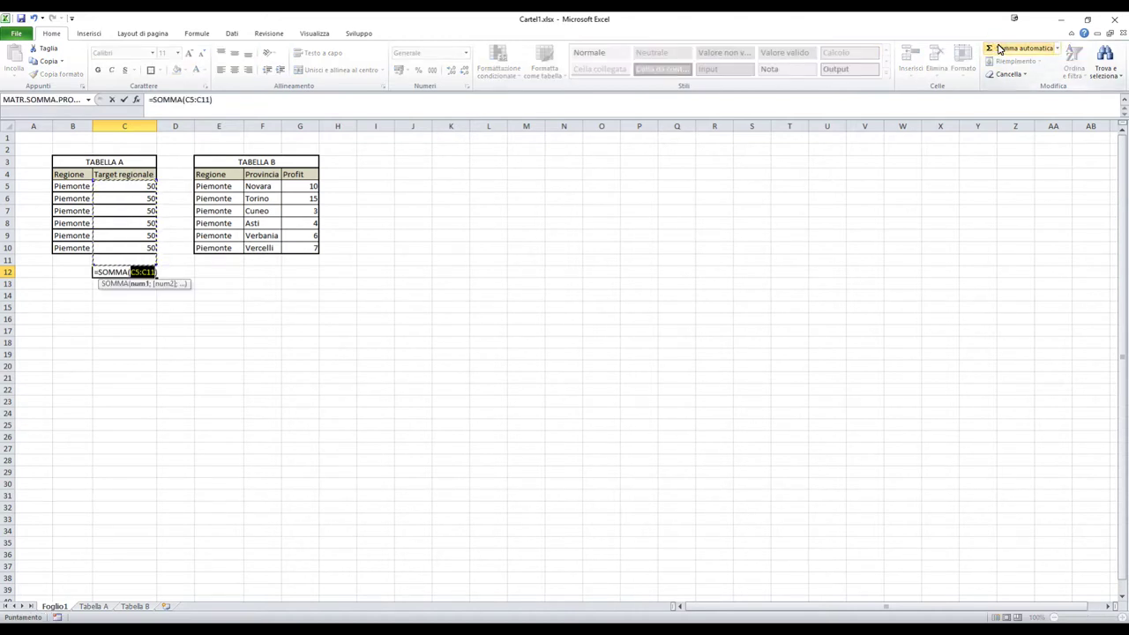
key(Return)
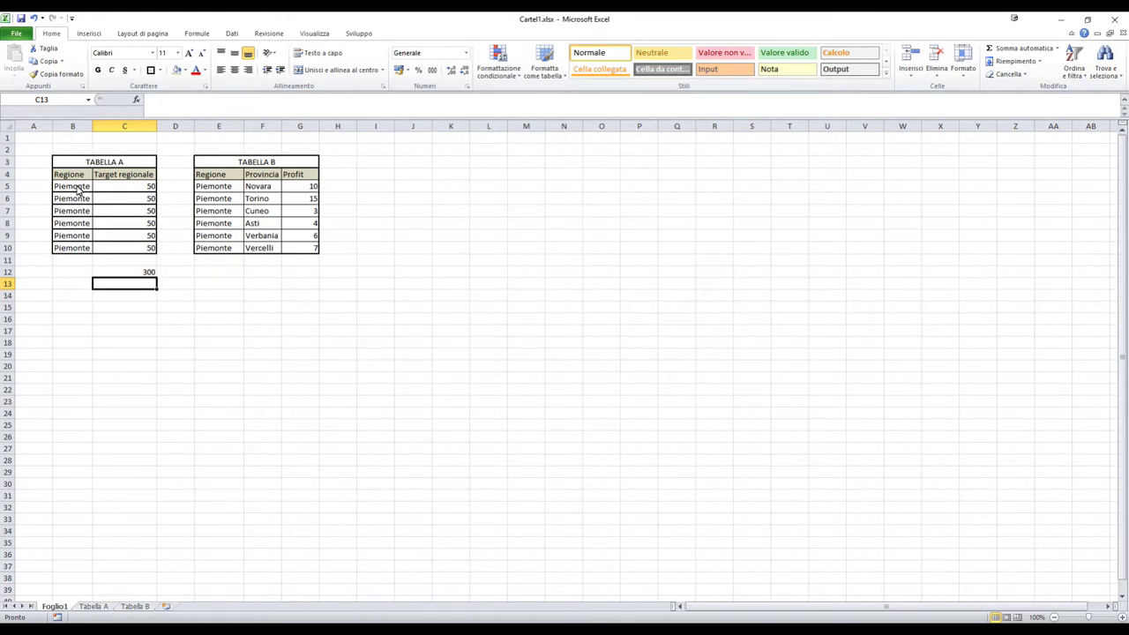
- Compare the repeated Tabella A rows with Tabella B and undo the total and the filled-down rows
drag(79, 191, 85, 253)
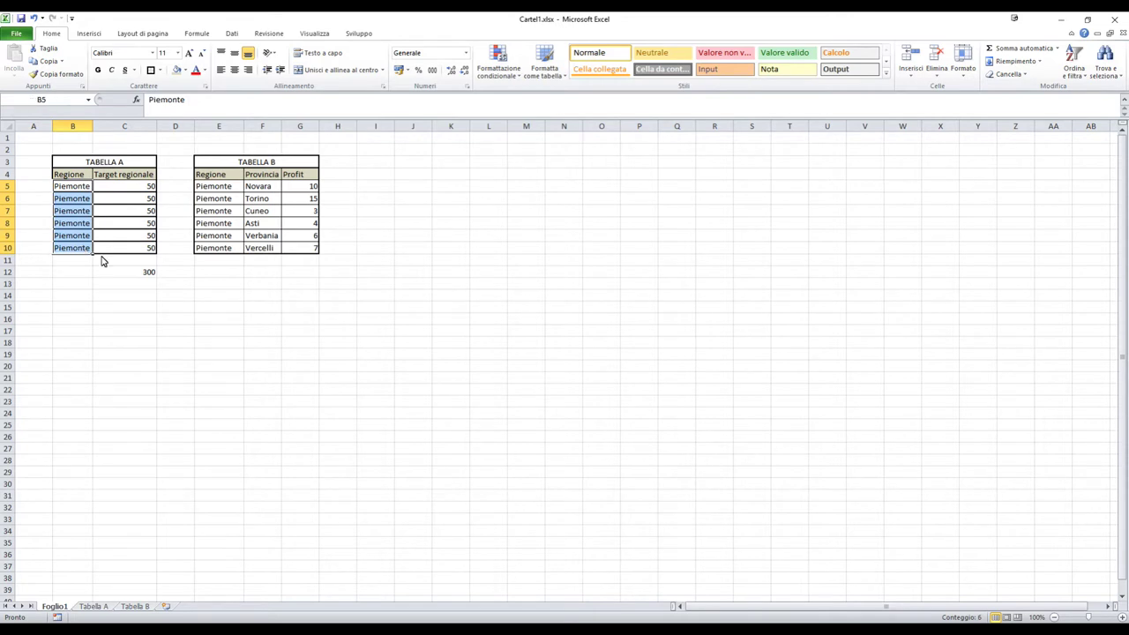
drag(120, 189, 131, 248)
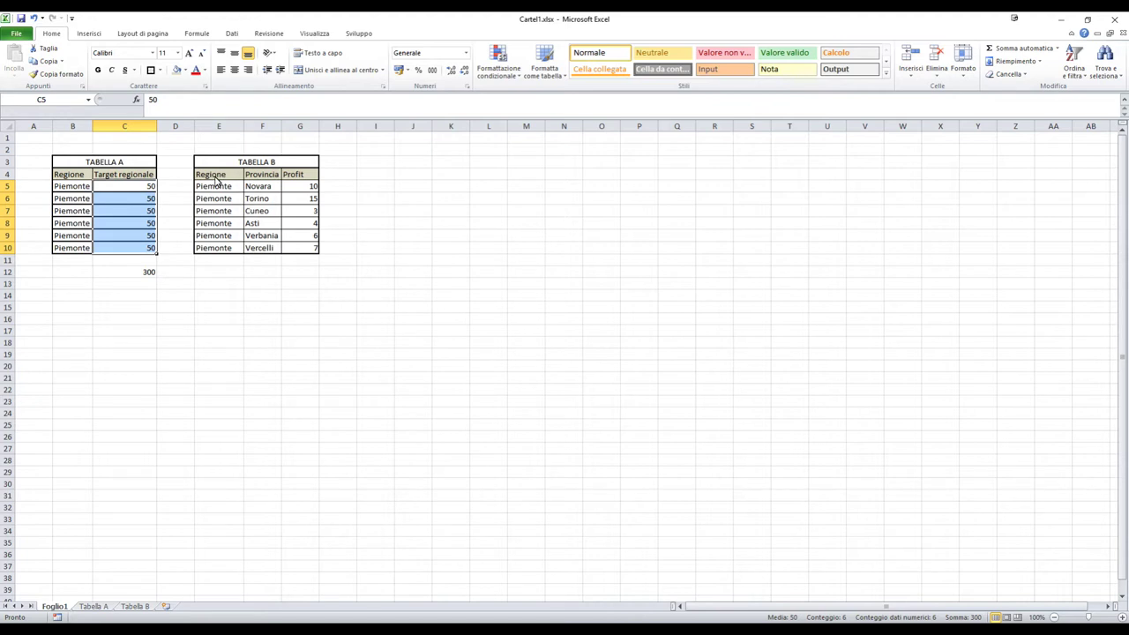
drag(204, 188, 309, 247)
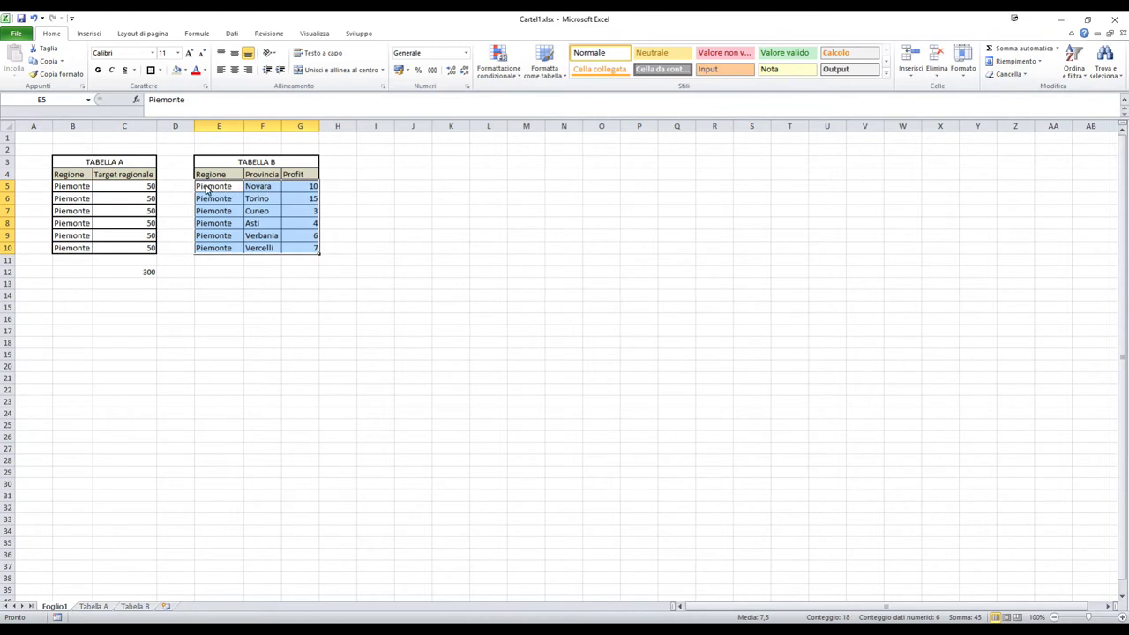
click(33, 19)
click(34, 20)
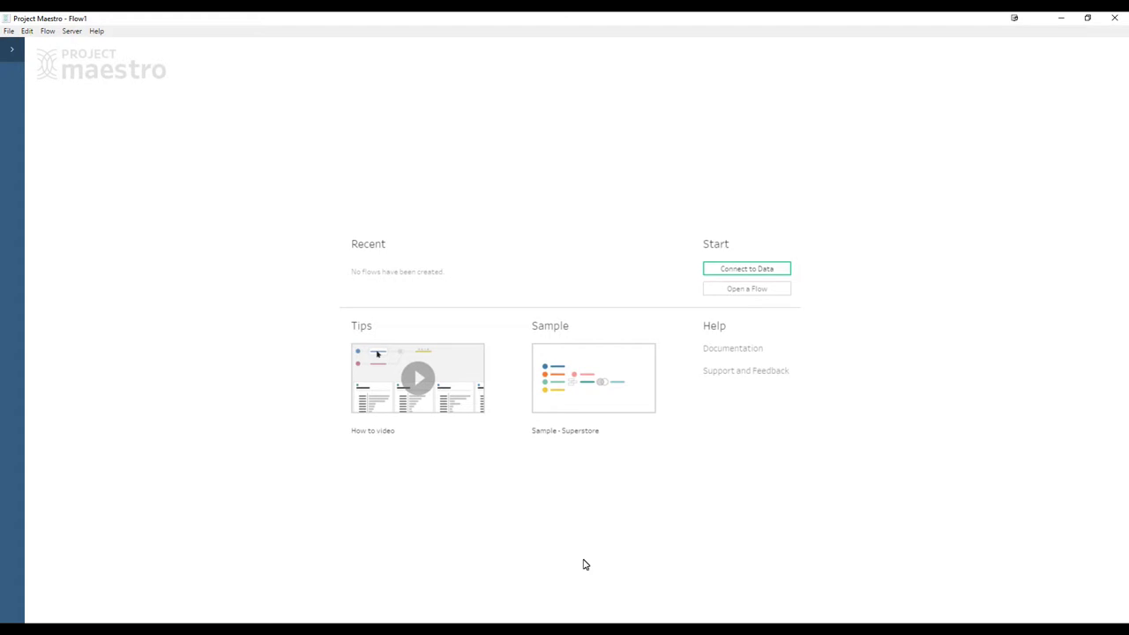
- In Project Maestro, connect to the Microsoft Excel workbook Cartel1.xlsx
click(10, 52)
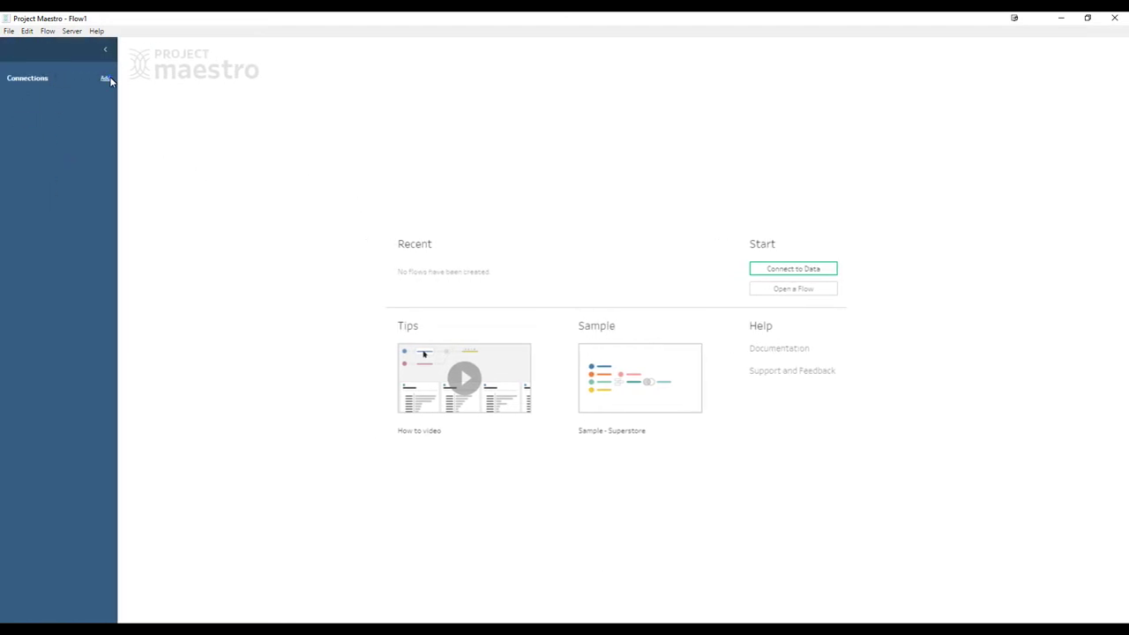
click(106, 80)
click(157, 132)
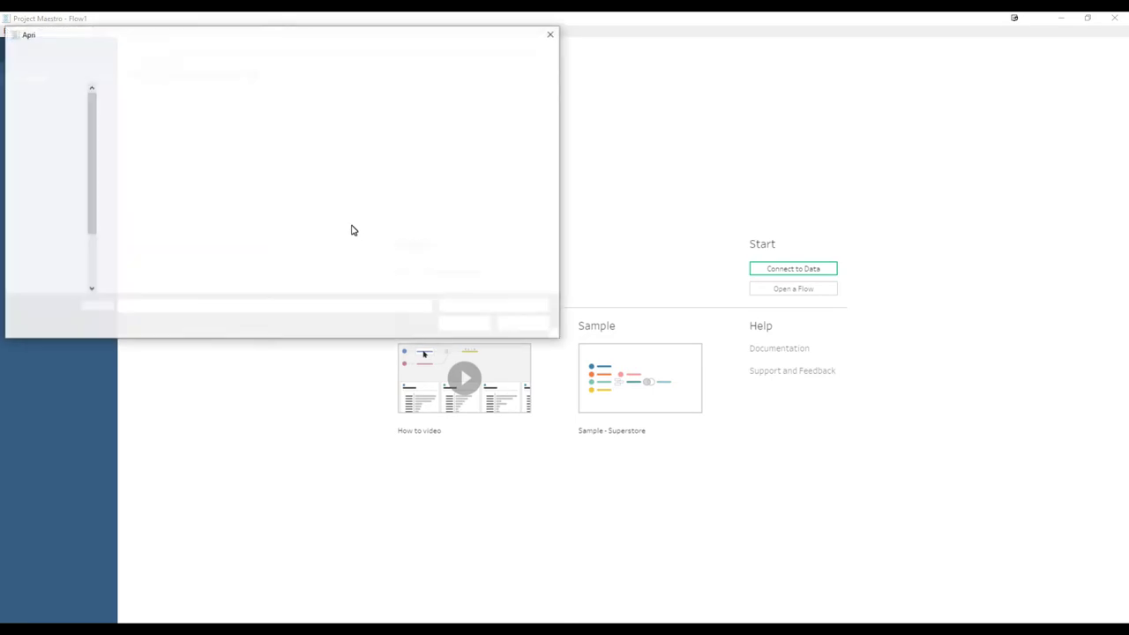
double_click(455, 122)
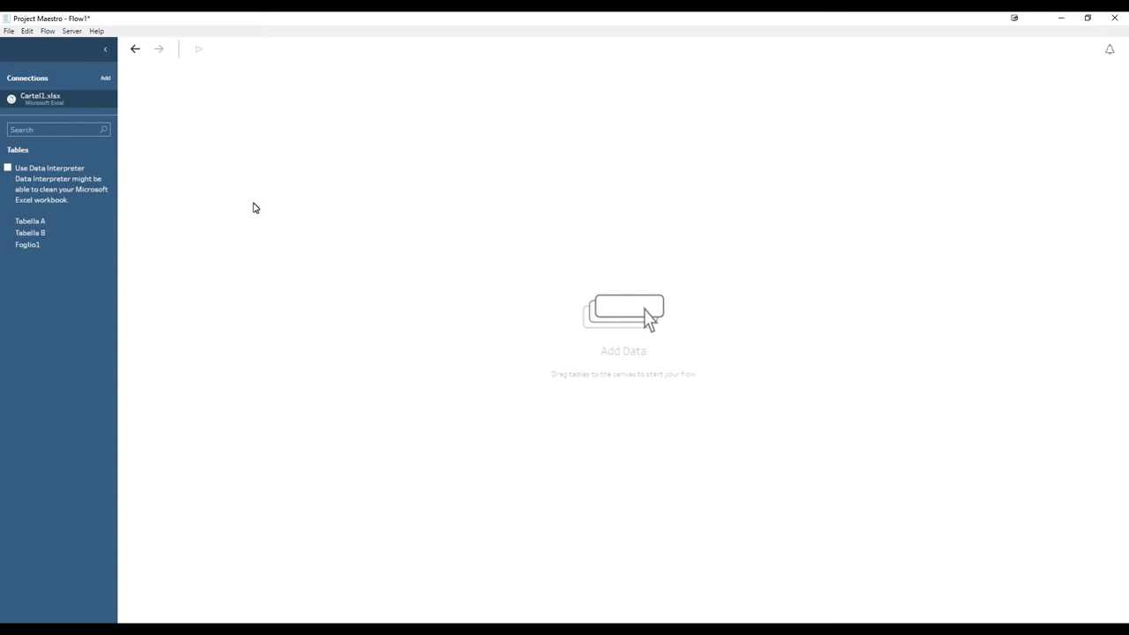
- Add Tabella A and Tabella B to the flow and attach an aggregate step to Tabella B
drag(41, 222, 227, 150)
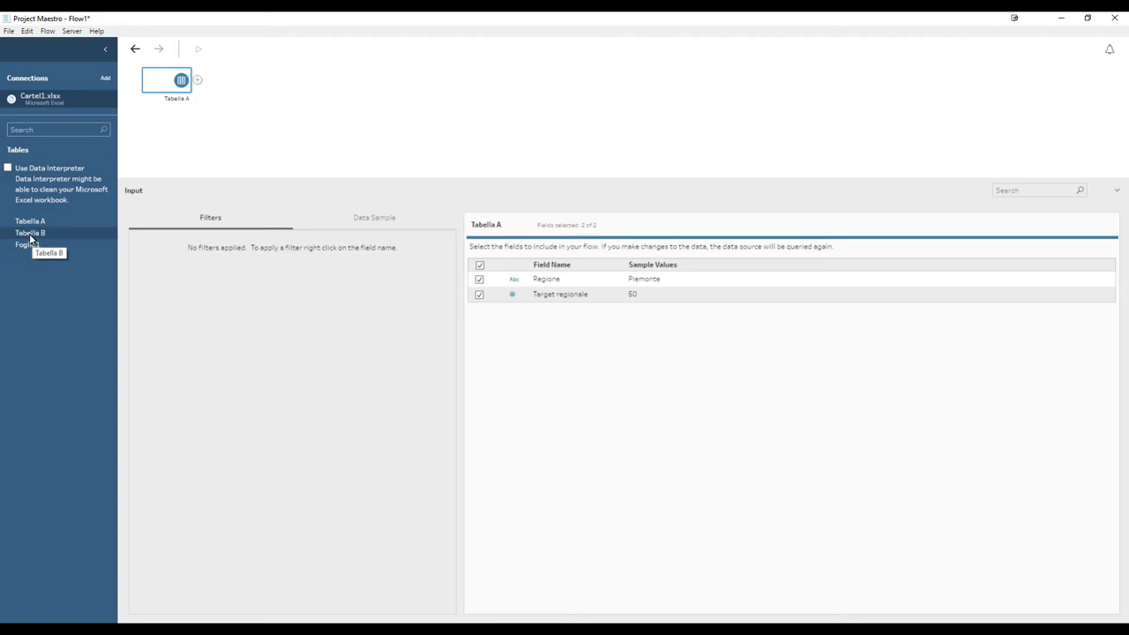
drag(30, 236, 163, 142)
click(197, 131)
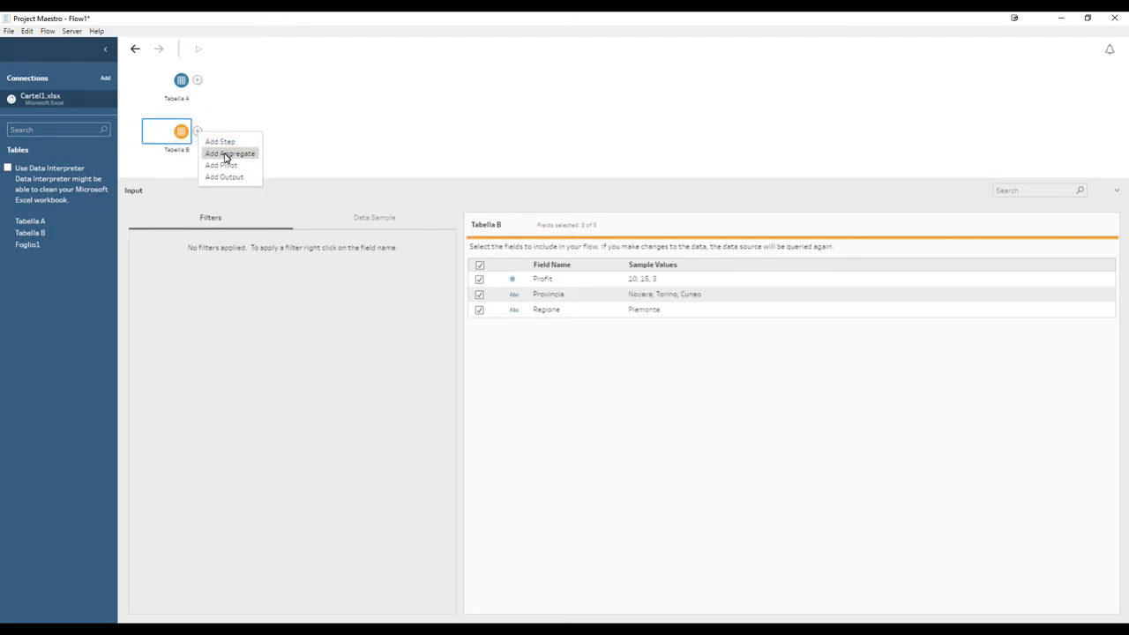
click(225, 155)
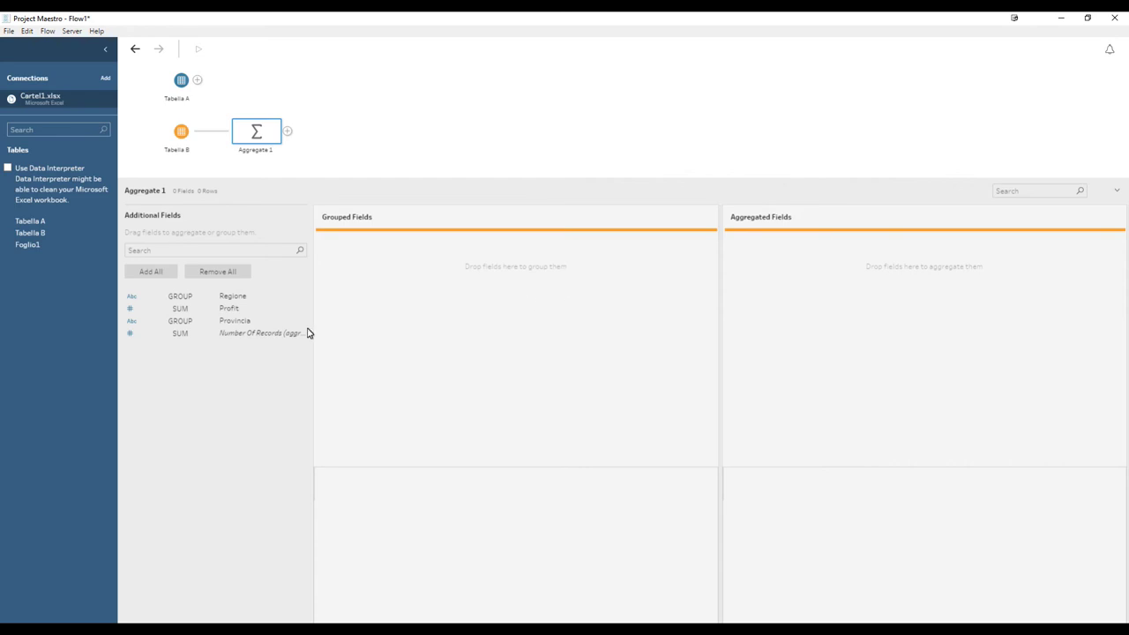
- Group the aggregate step by Regione and aggregate Profit with Sum
drag(173, 301, 363, 263)
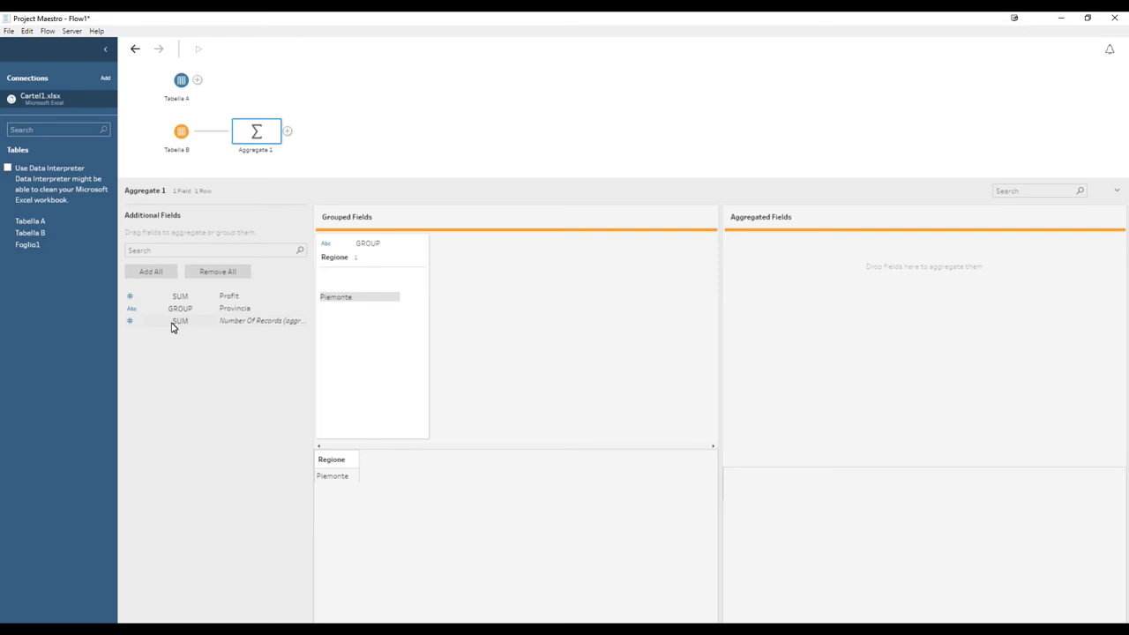
drag(179, 298, 837, 276)
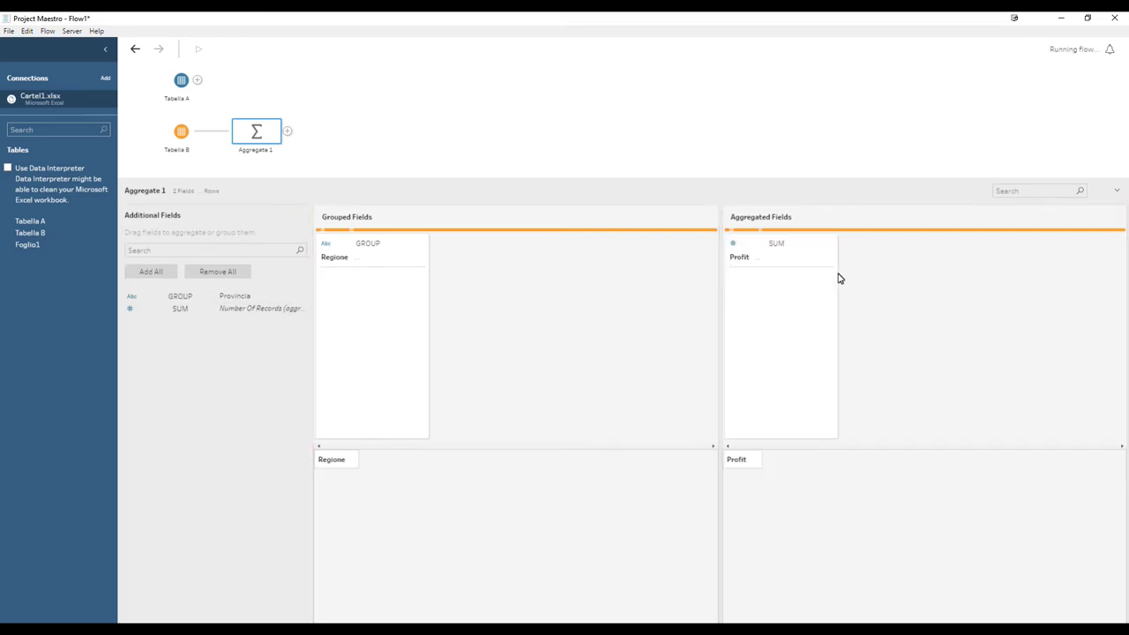
click(784, 245)
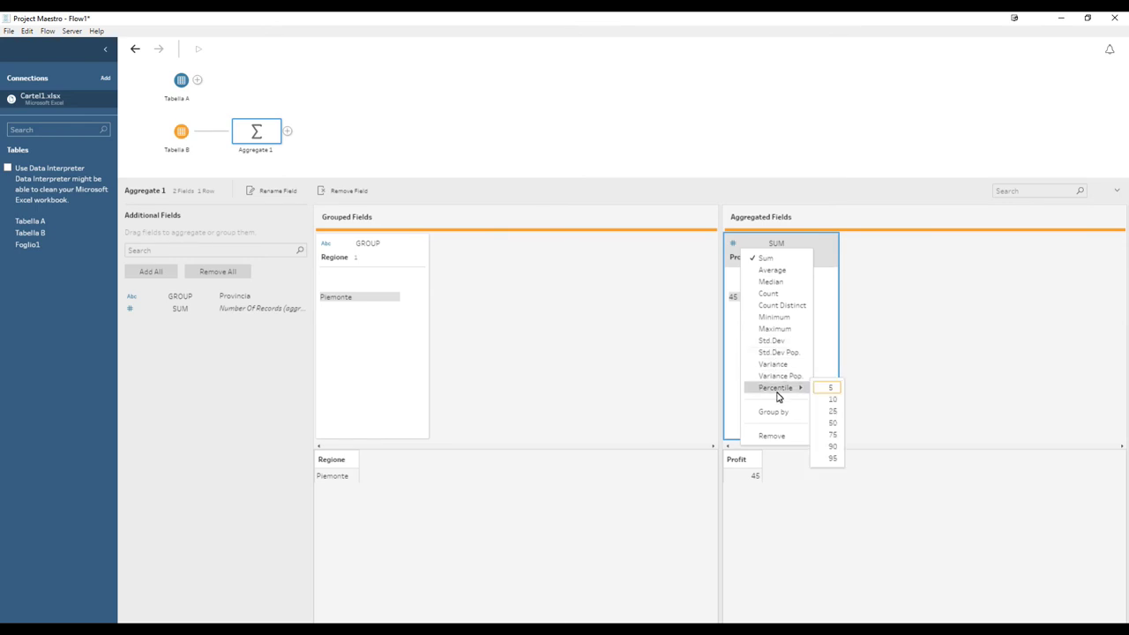
click(778, 258)
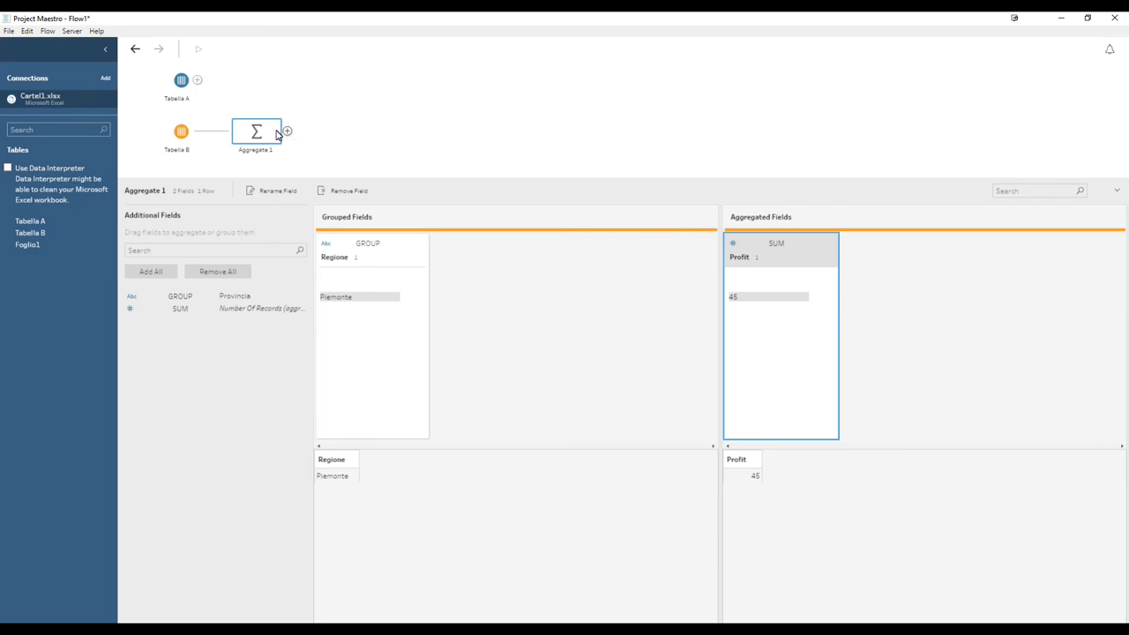
- Join the aggregated Tabella B data with Tabella A
drag(271, 133, 202, 84)
drag(201, 85, 202, 83)
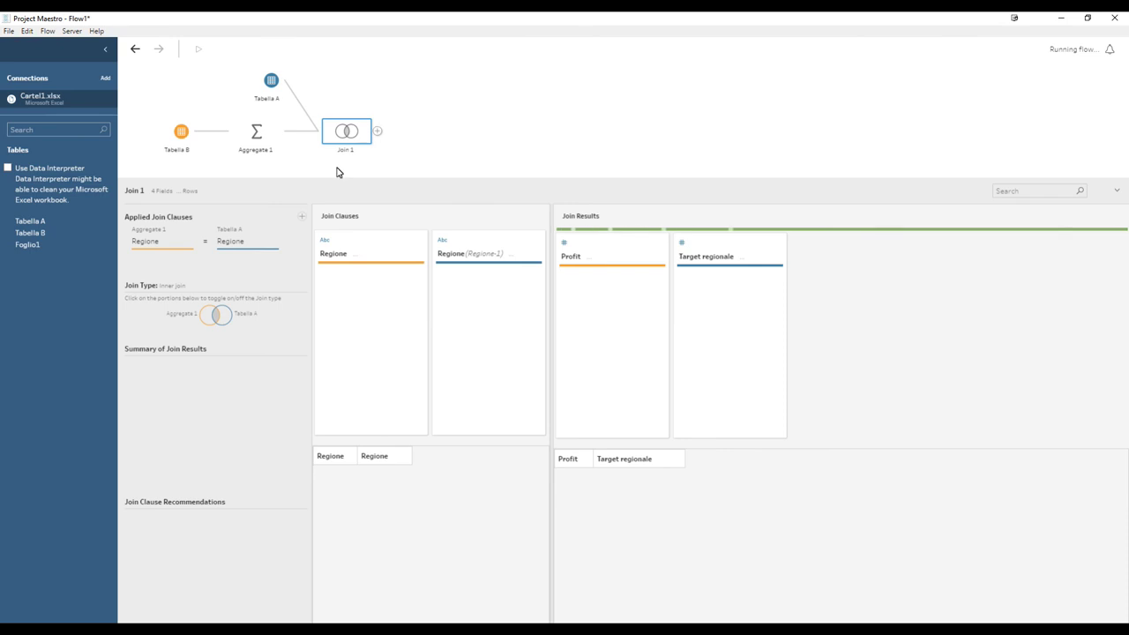